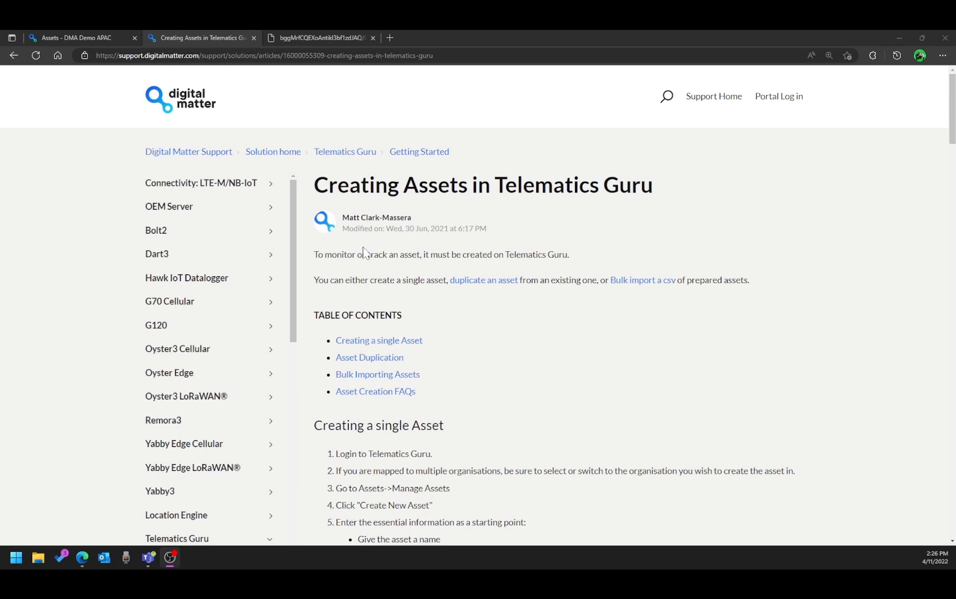
# Switch to the Telematics Guru page that lists the organisation's assets.
pyautogui.click(92, 39)
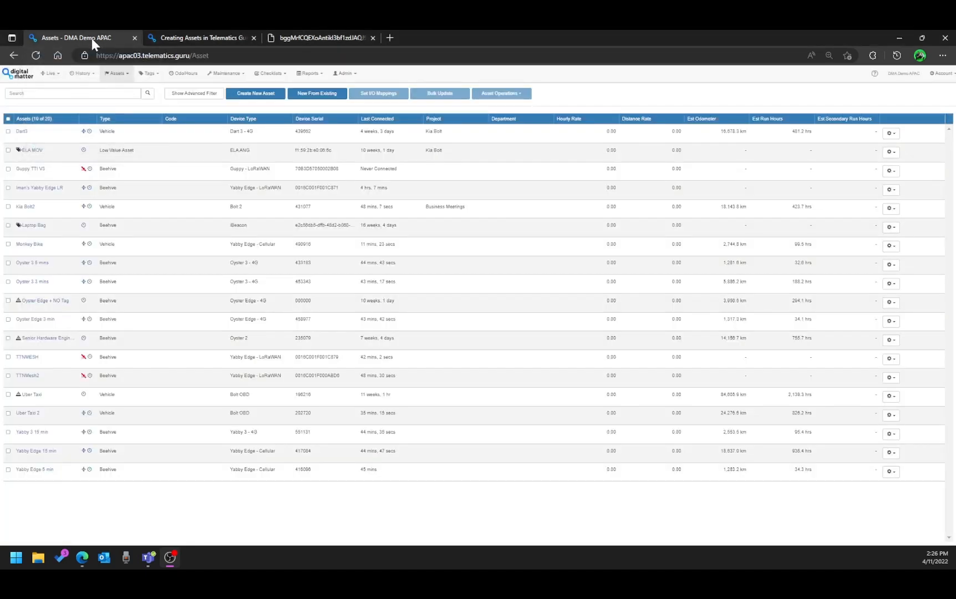
pyautogui.click(118, 77)
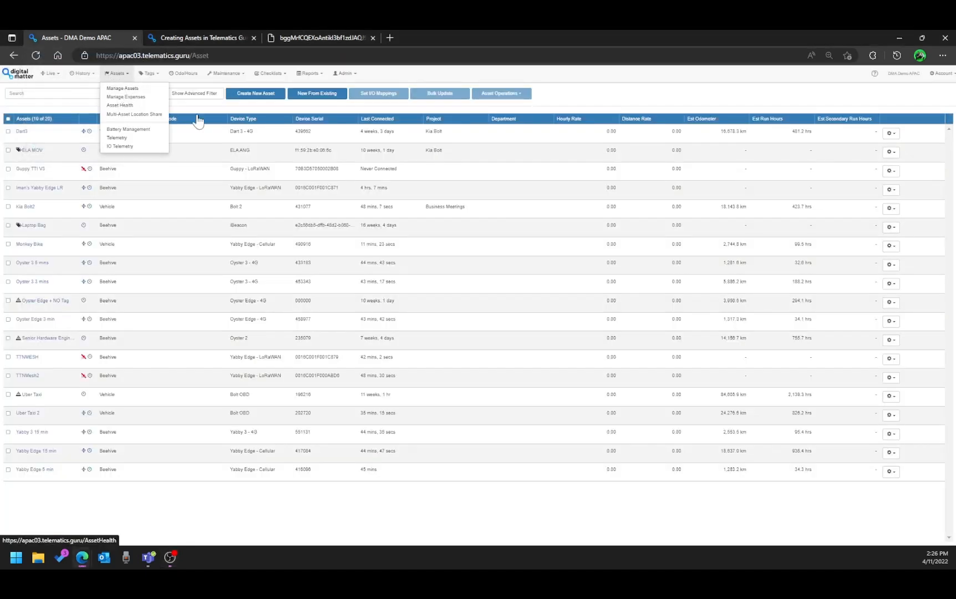
pyautogui.click(536, 168)
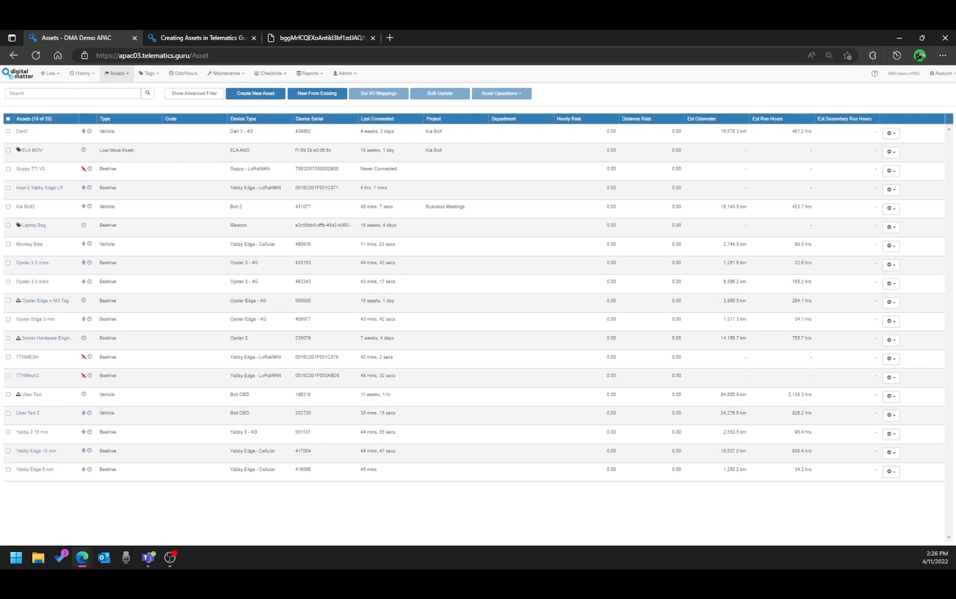
# Start a new asset named Demo with device serial 237895 and device type Remora 2.
pyautogui.click(261, 101)
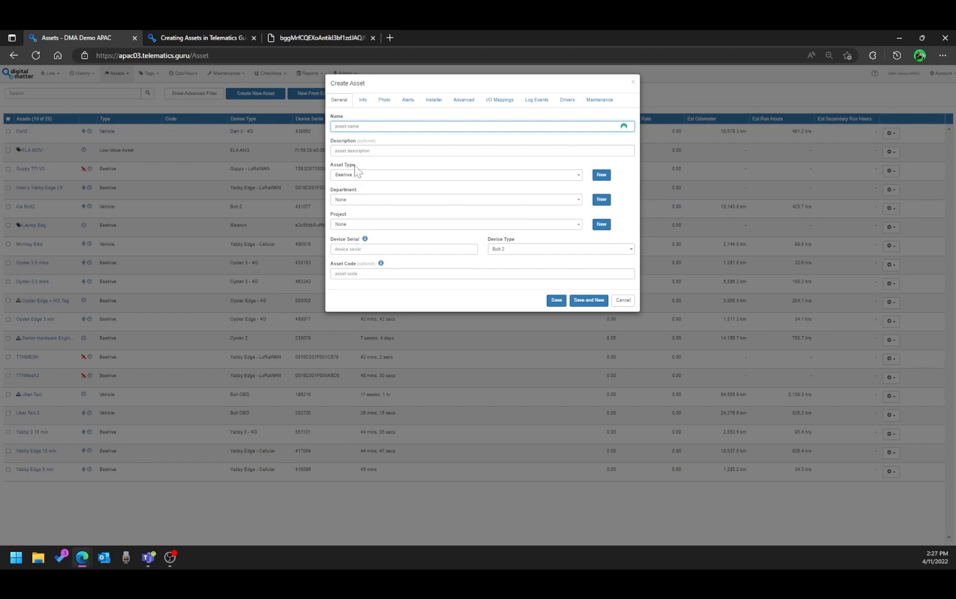
pyautogui.write('Demo')
pyautogui.click(368, 253)
pyautogui.write('237895')
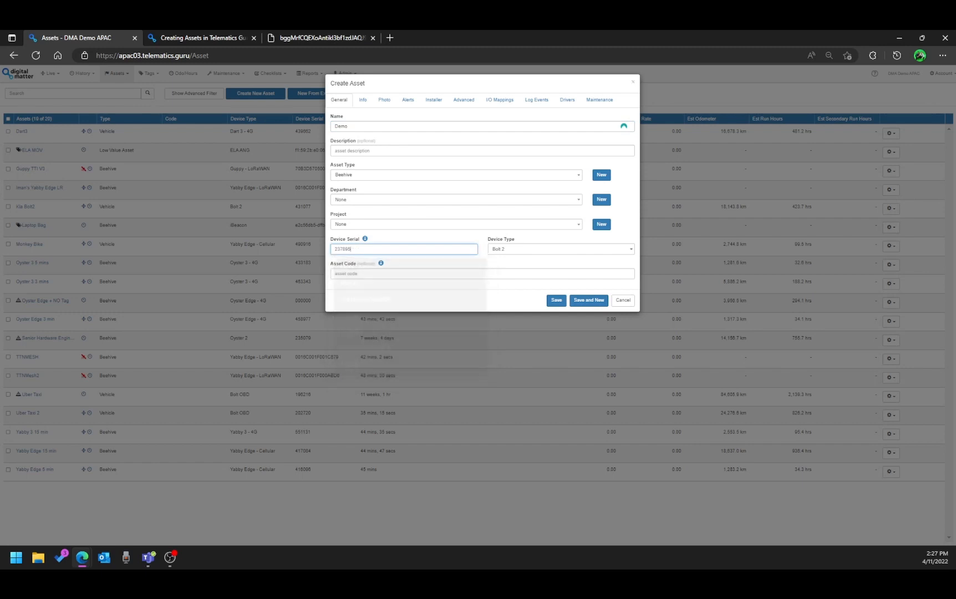
pyautogui.click(405, 237)
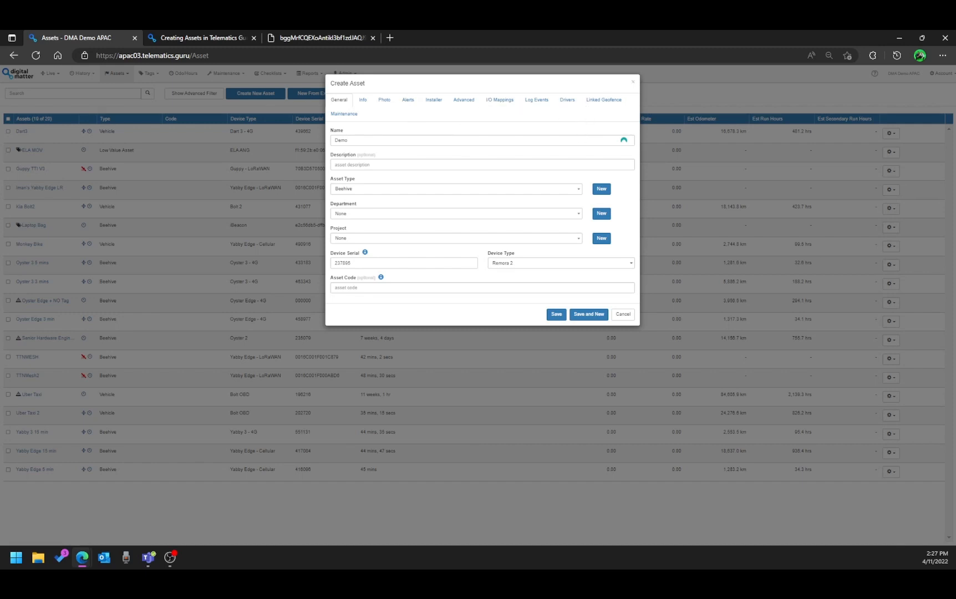
# Review the new asset's Info and Photo settings and enable its Low Battery alert.
pyautogui.click(367, 101)
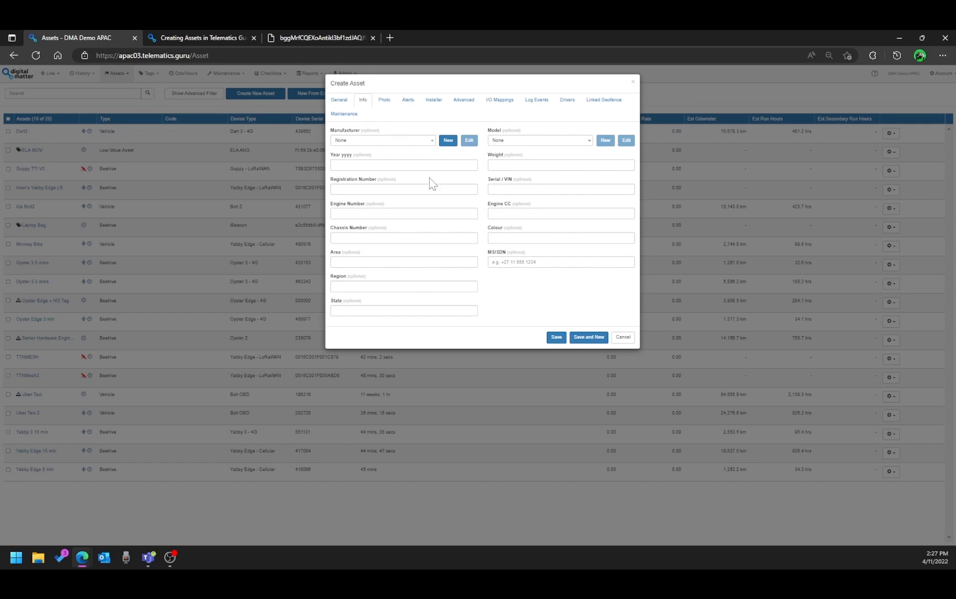
pyautogui.click(386, 102)
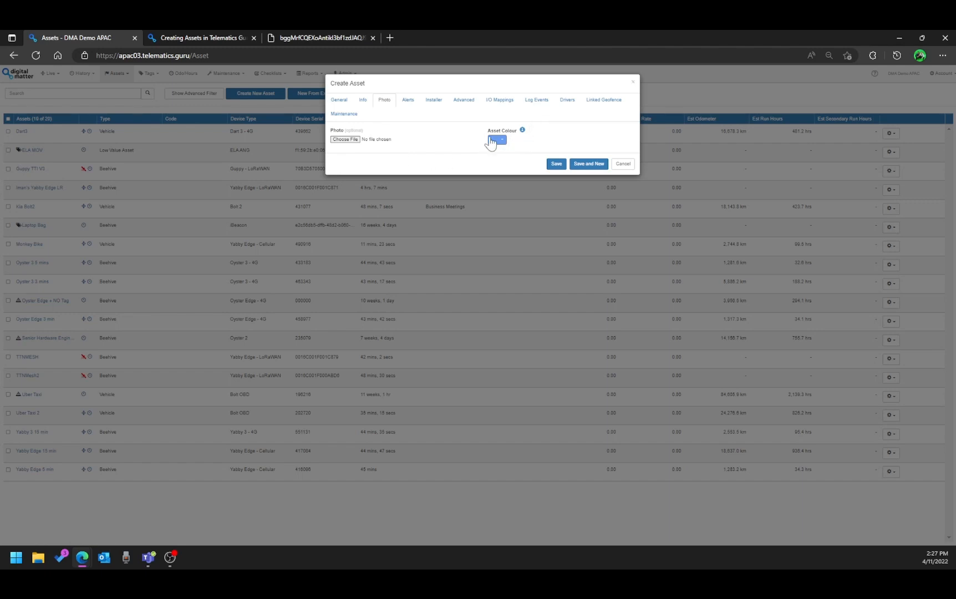
pyautogui.click(411, 105)
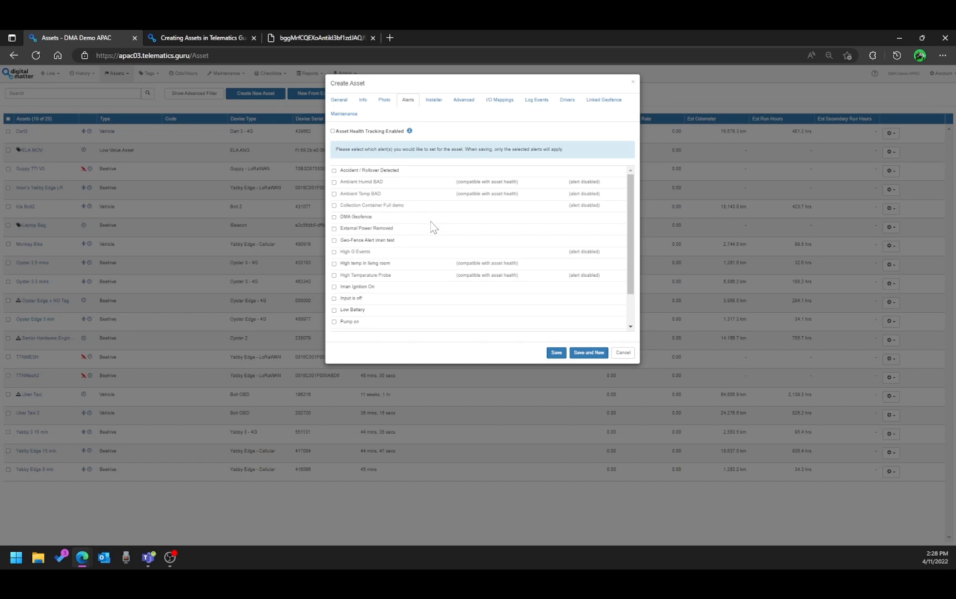
pyautogui.click(334, 311)
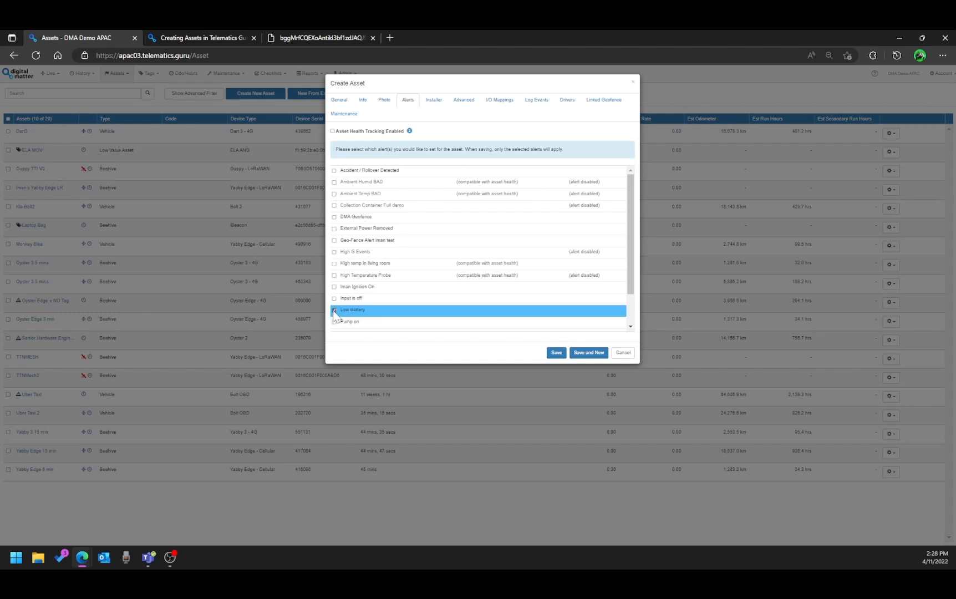
# Examine the asset's Installer, Advanced and I/O Mappings settings, including the form for creating a digital mapping.
pyautogui.click(432, 102)
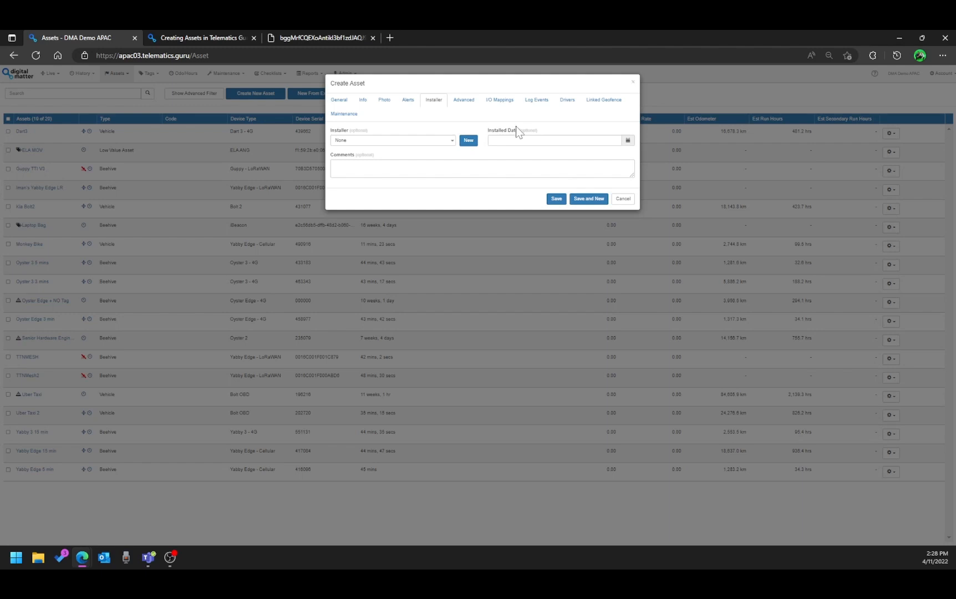
pyautogui.click(463, 101)
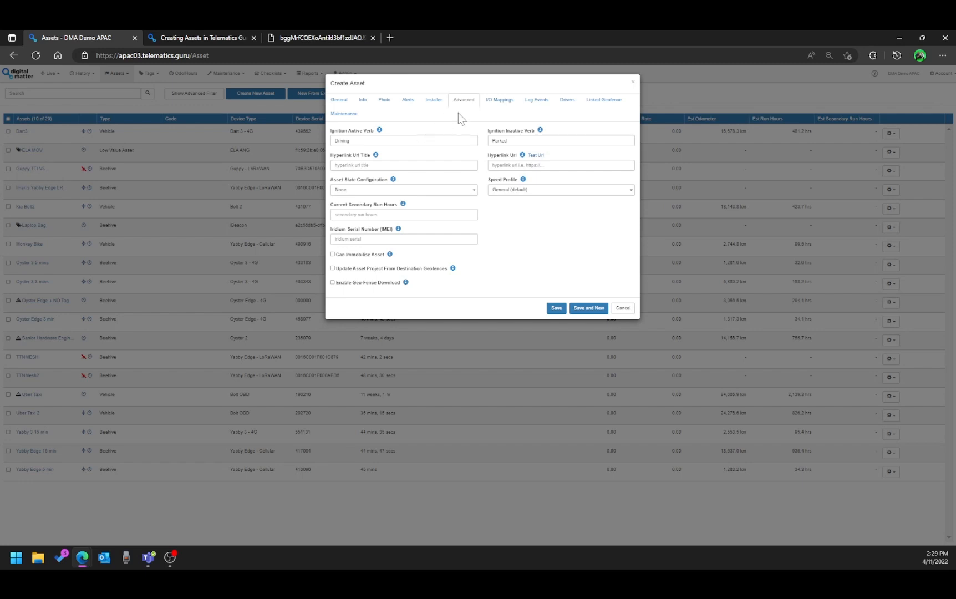
pyautogui.click(491, 102)
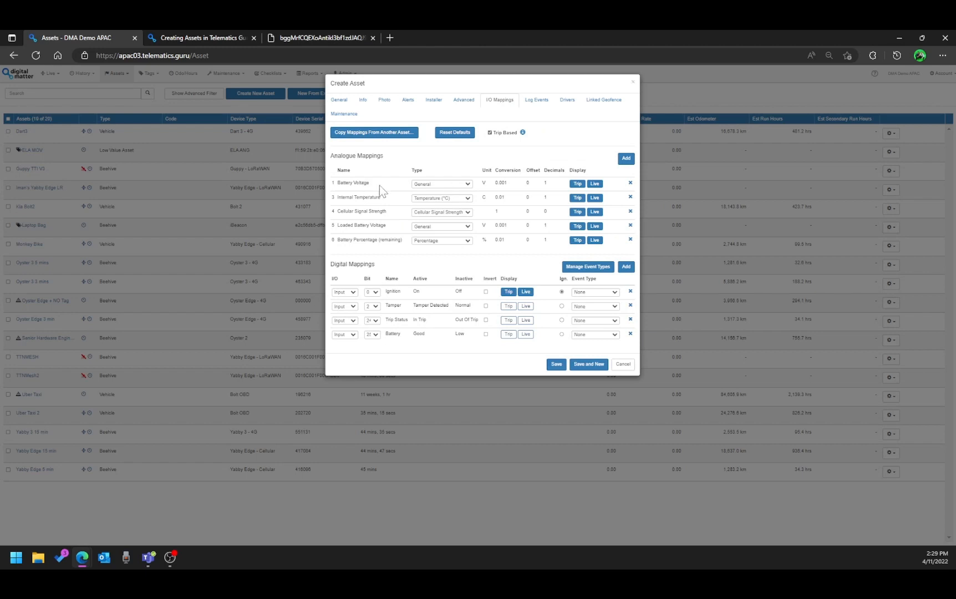
pyautogui.click(596, 185)
pyautogui.click(597, 186)
pyautogui.click(625, 267)
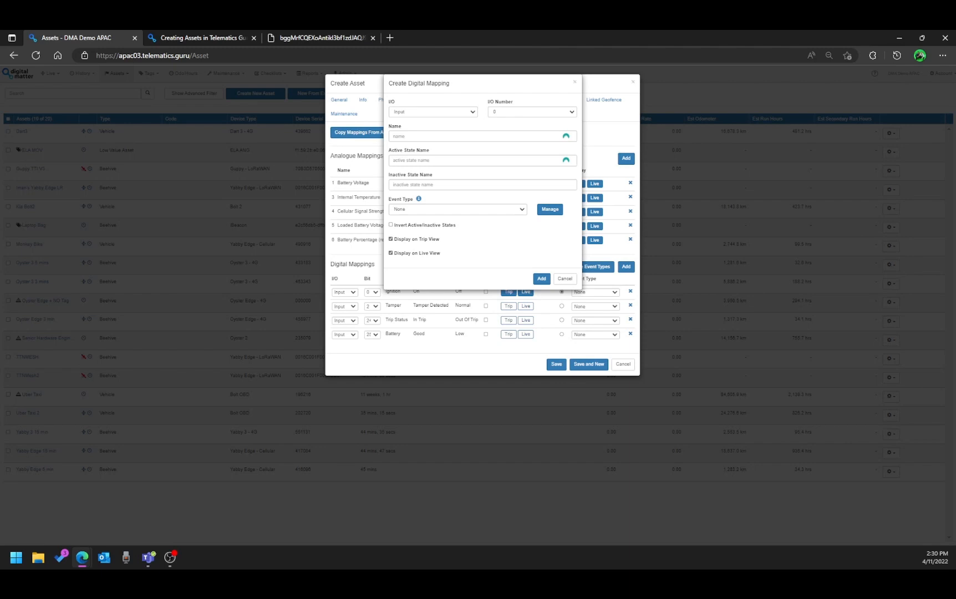
pyautogui.click(574, 83)
# Review the asset's log event options and choose its permanently allocated driver.
pyautogui.click(534, 110)
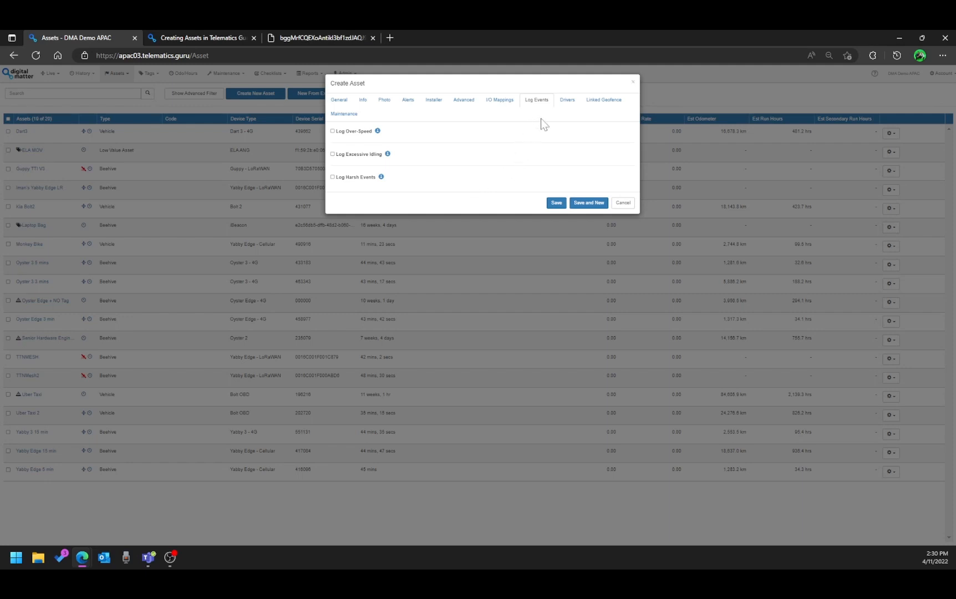
pyautogui.click(567, 106)
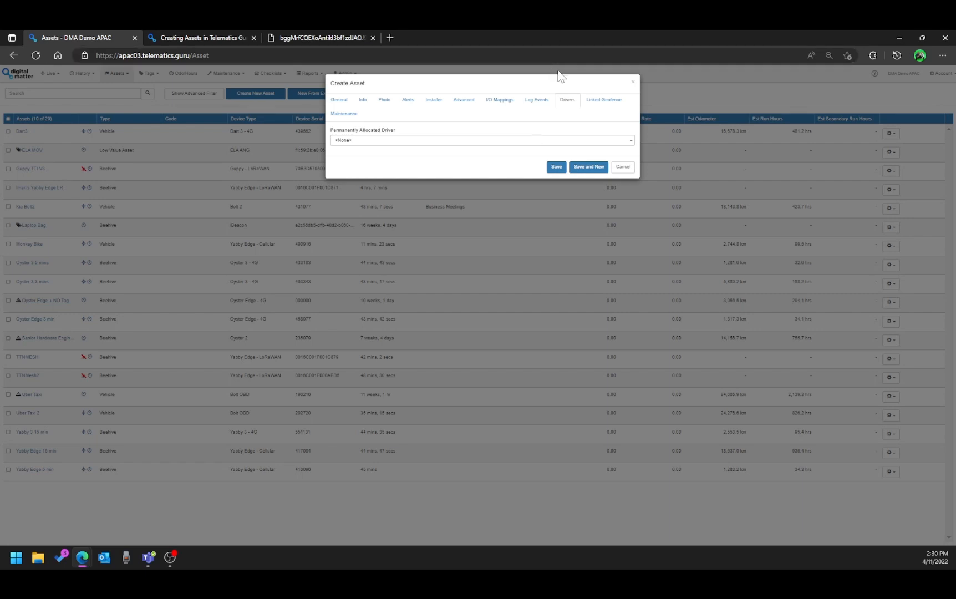
pyautogui.click(435, 143)
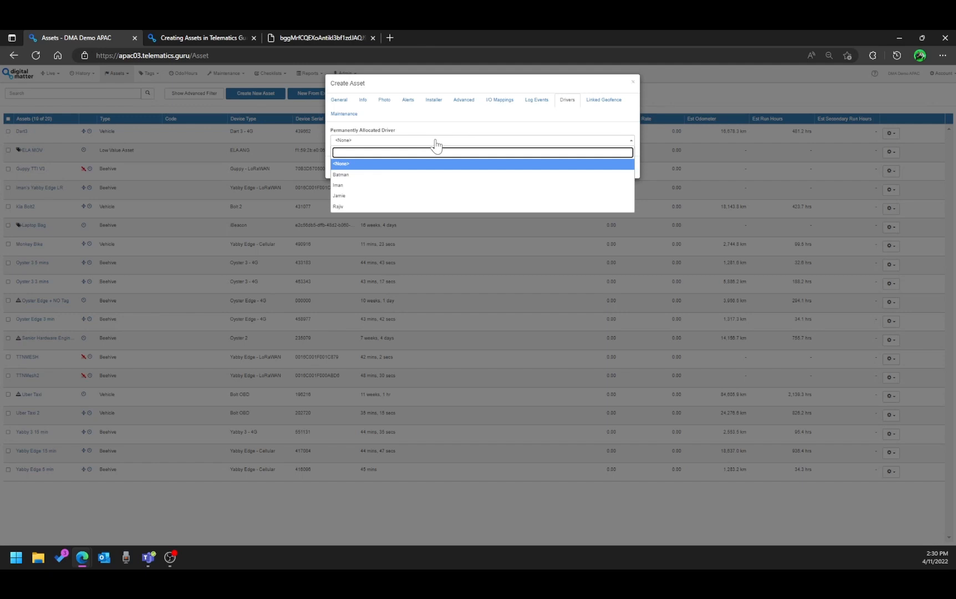
pyautogui.click(396, 186)
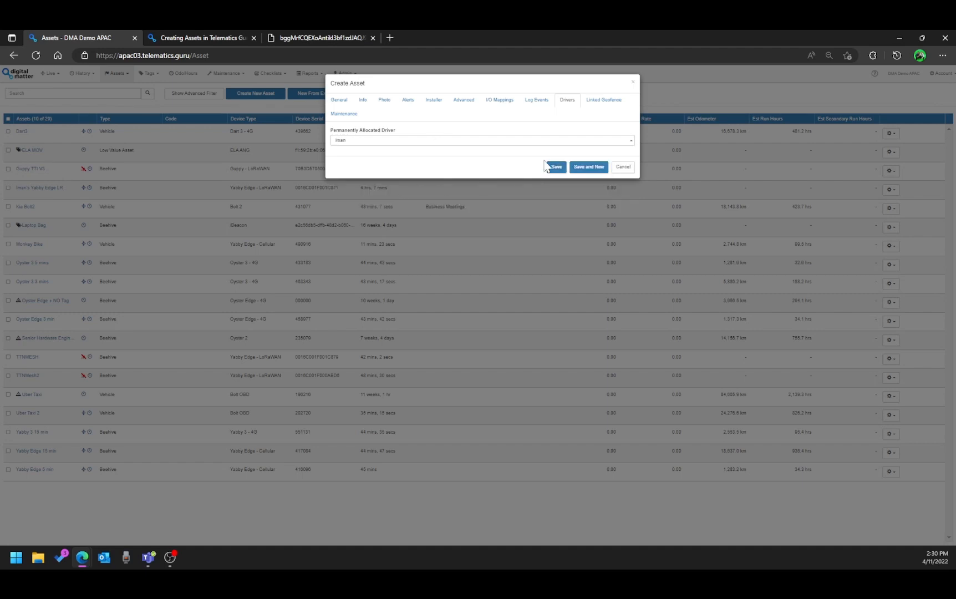
# Review the linked geofence and maintenance schedule options and save the Demo asset.
pyautogui.click(591, 107)
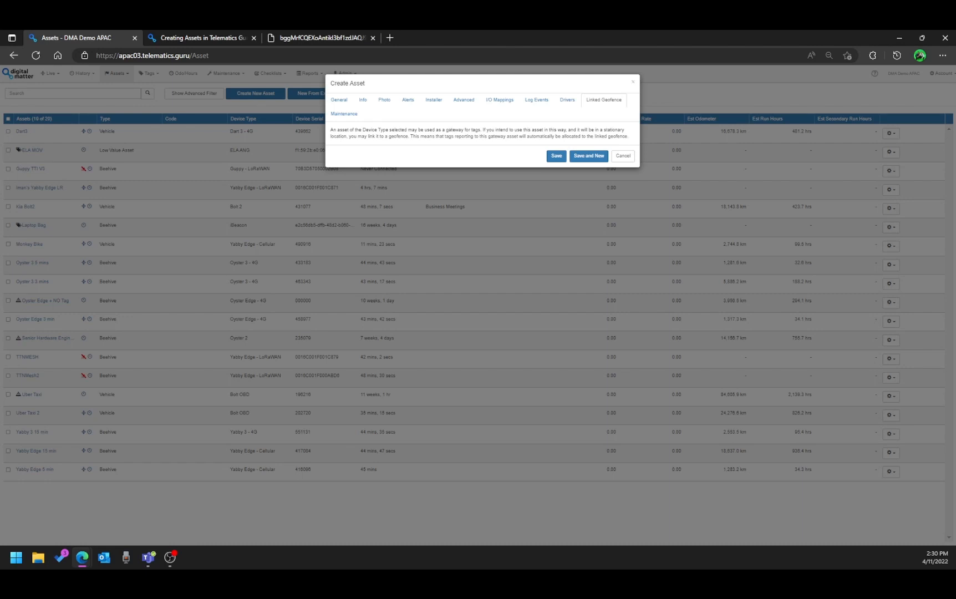
pyautogui.click(346, 115)
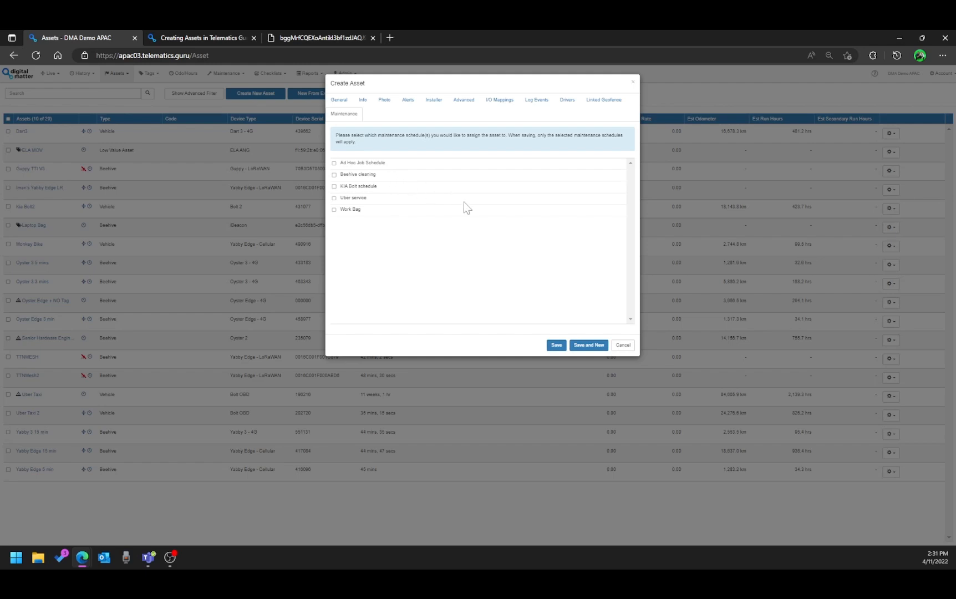
pyautogui.click(556, 346)
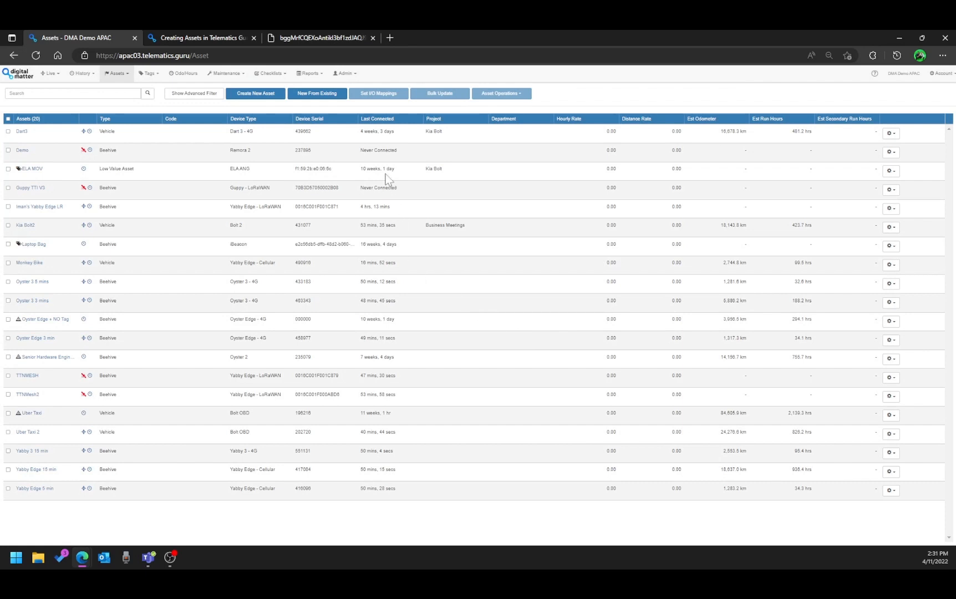
# Start a new asset from the existing Kia Bolt2 asset, review the copied settings and cancel it.
pyautogui.click(314, 96)
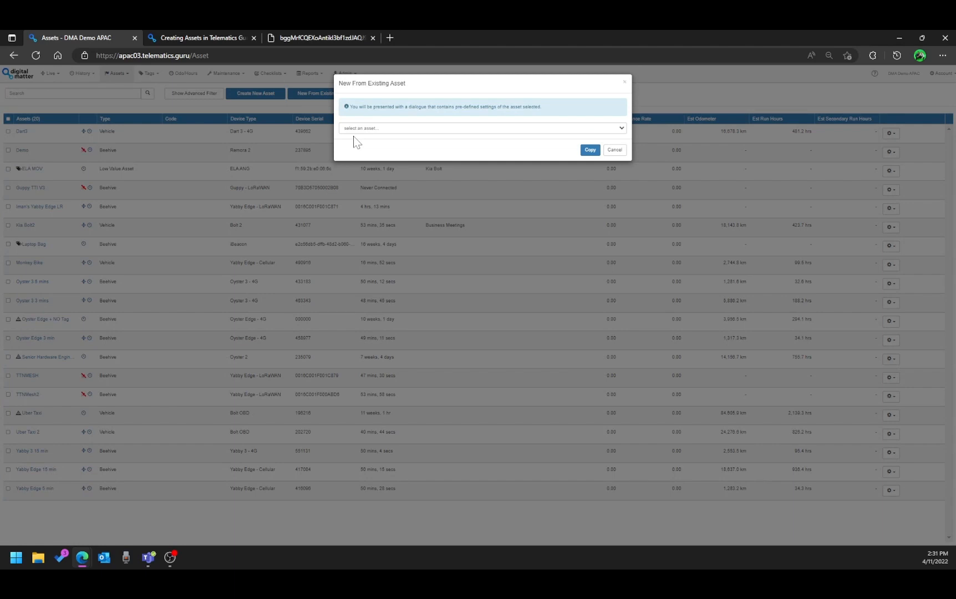
pyautogui.click(389, 129)
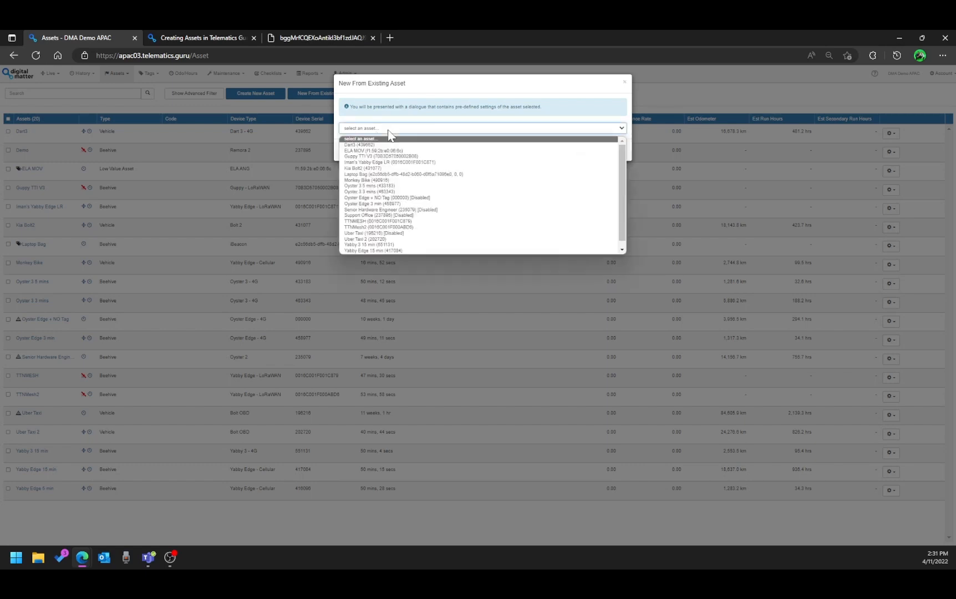
pyautogui.click(401, 169)
pyautogui.click(583, 150)
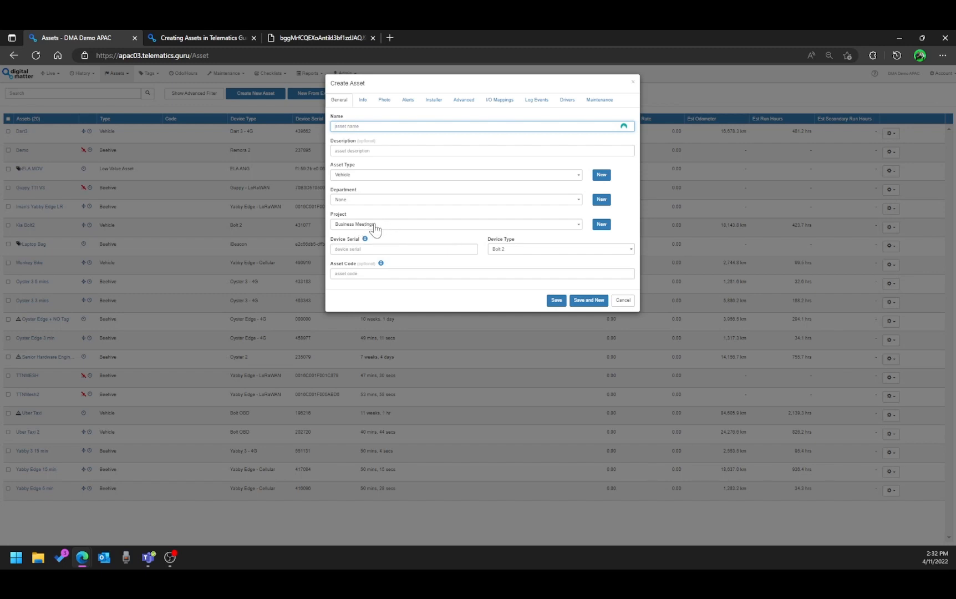
pyautogui.click(621, 302)
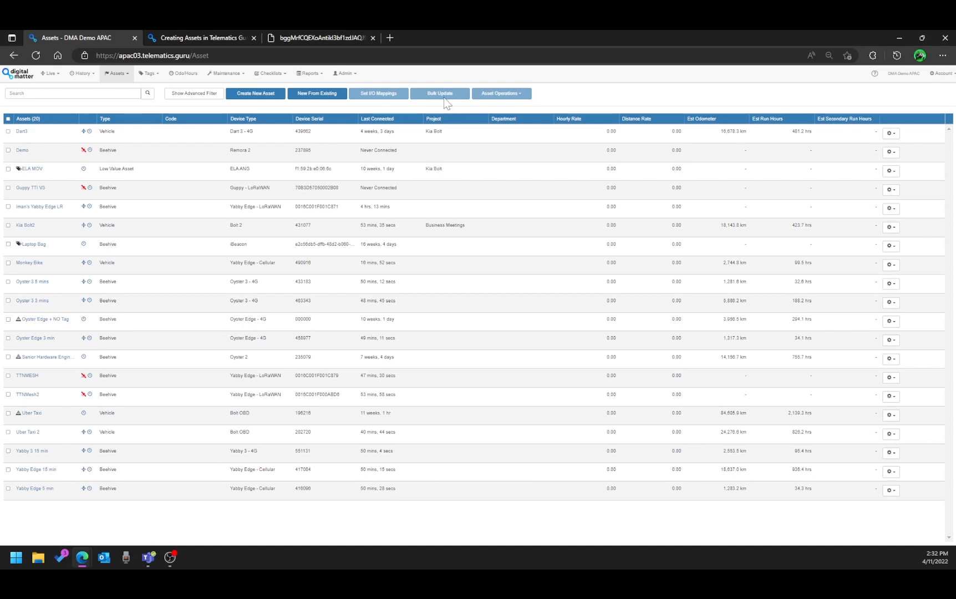
# Bulk update the Dart3, Demo and ELA MOV assets to the asset type Mower.
pyautogui.click(8, 132)
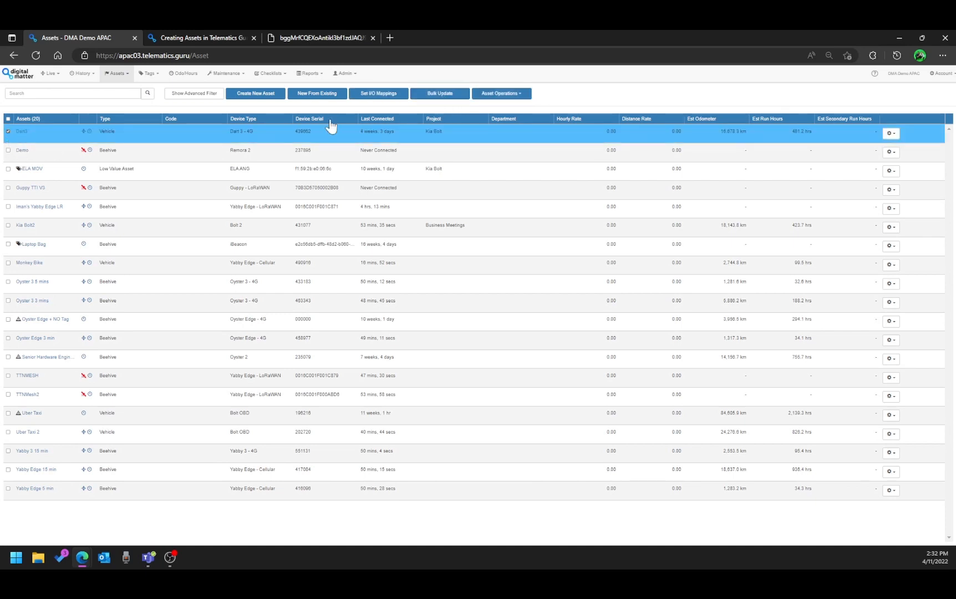
pyautogui.click(9, 151)
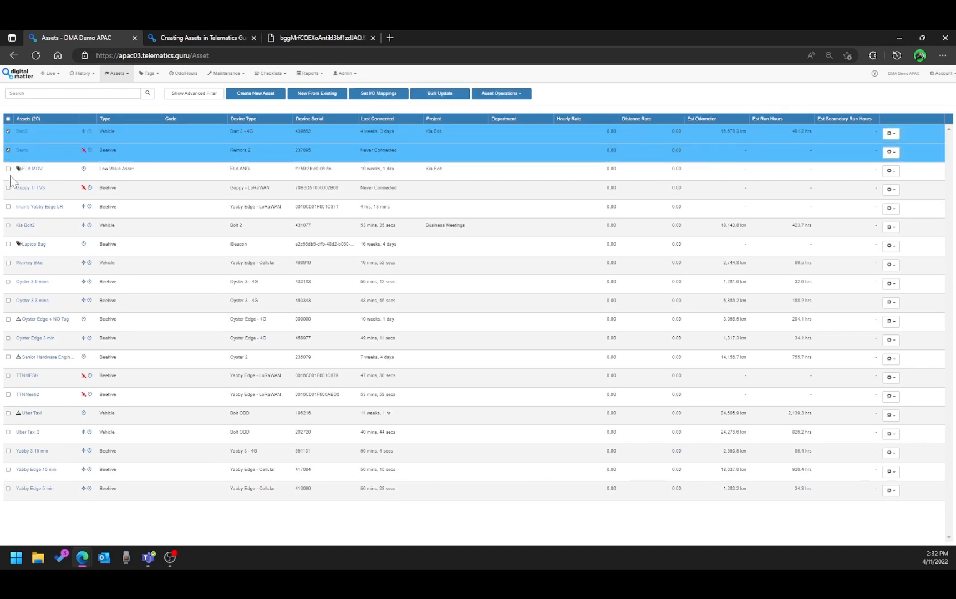
pyautogui.click(9, 169)
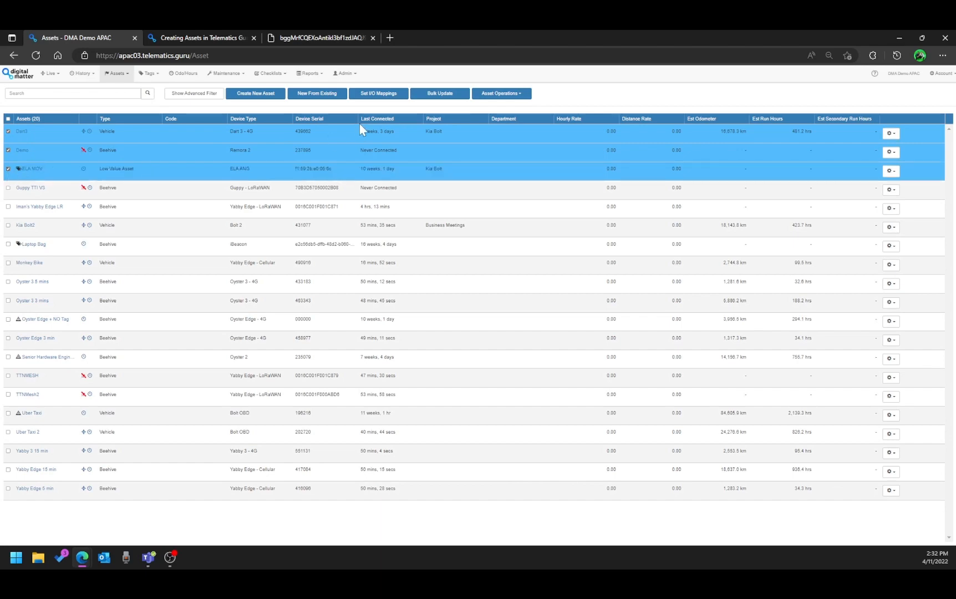
pyautogui.click(450, 99)
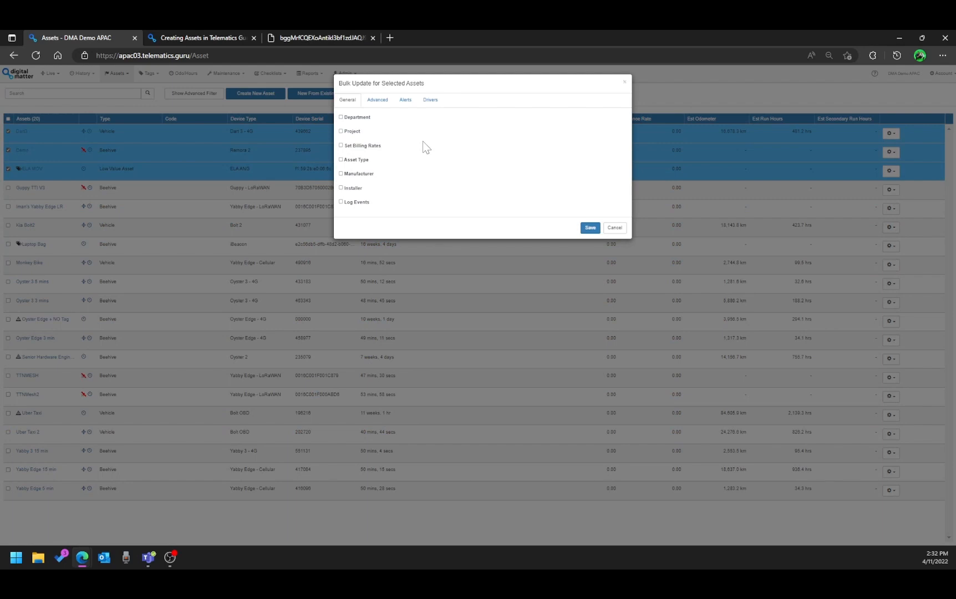
pyautogui.click(364, 161)
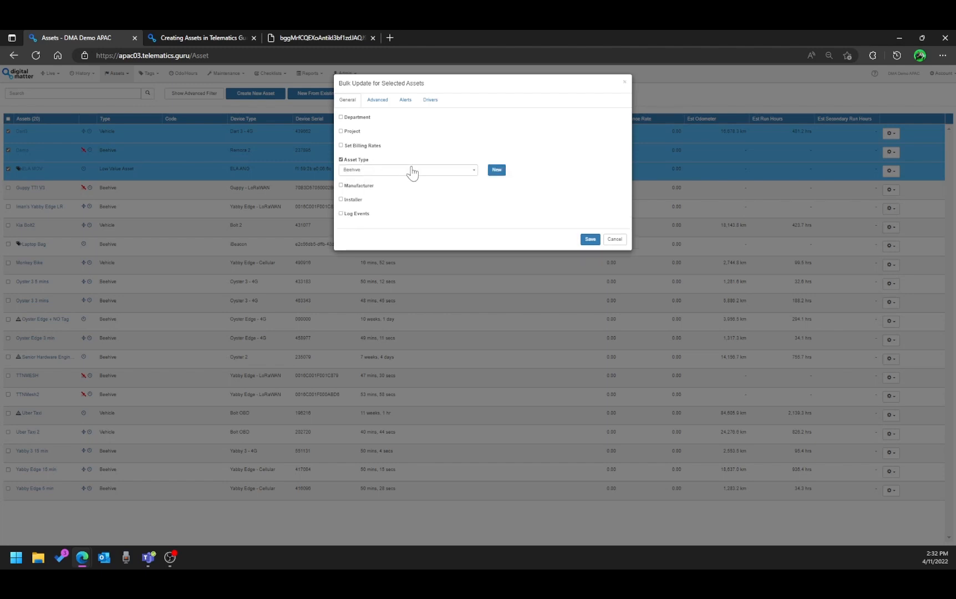
pyautogui.click(391, 171)
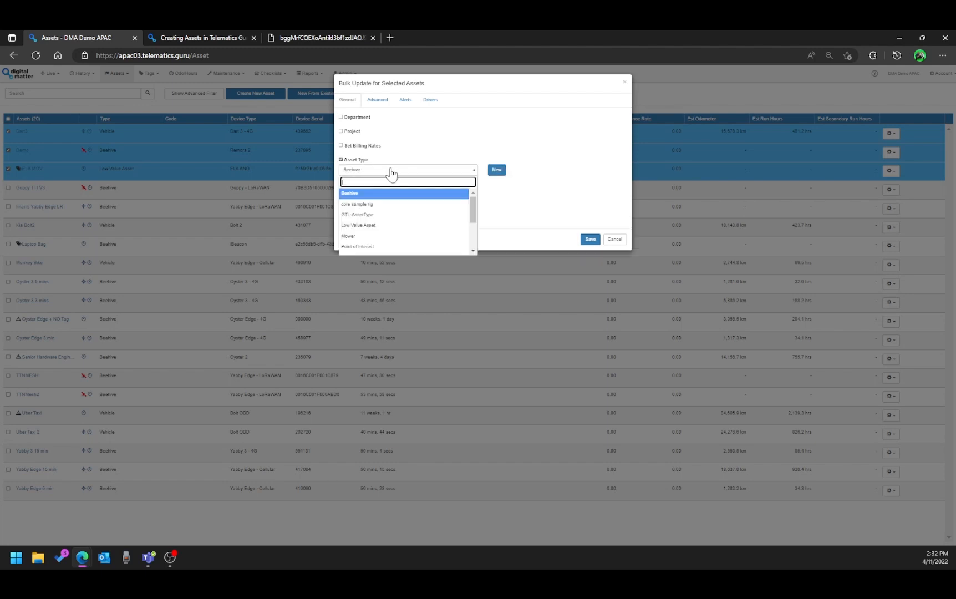
pyautogui.click(394, 236)
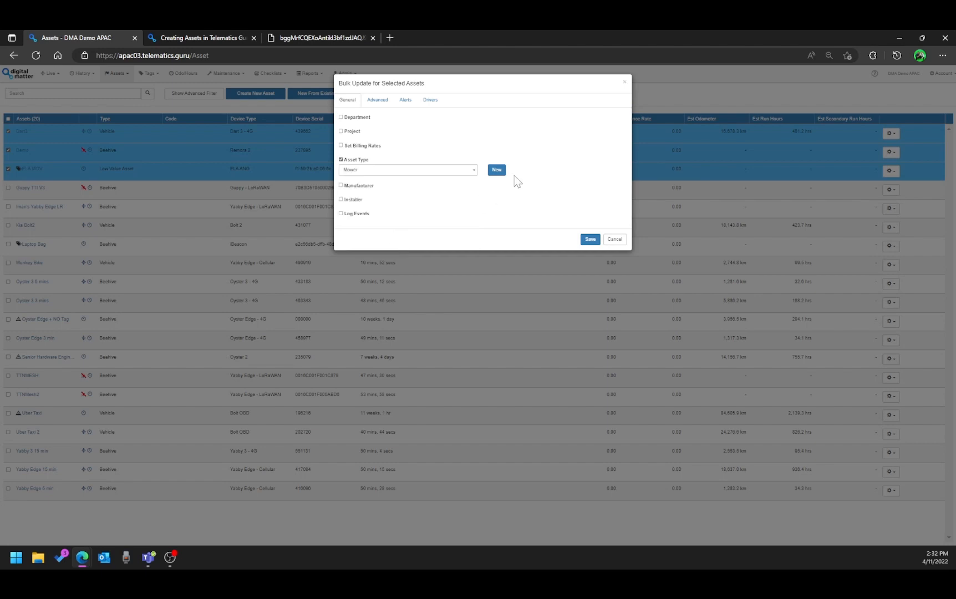
pyautogui.click(590, 239)
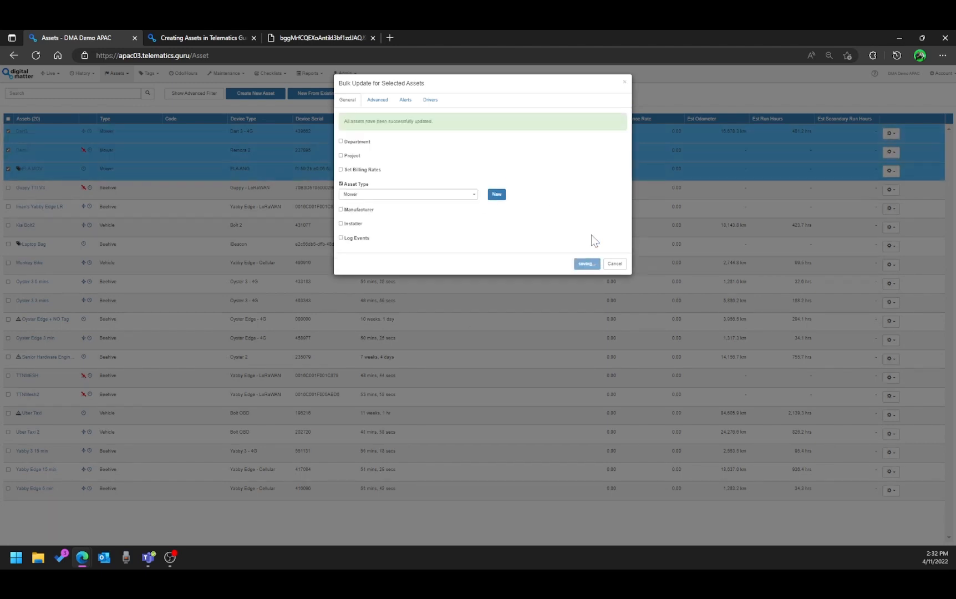
pyautogui.click(624, 83)
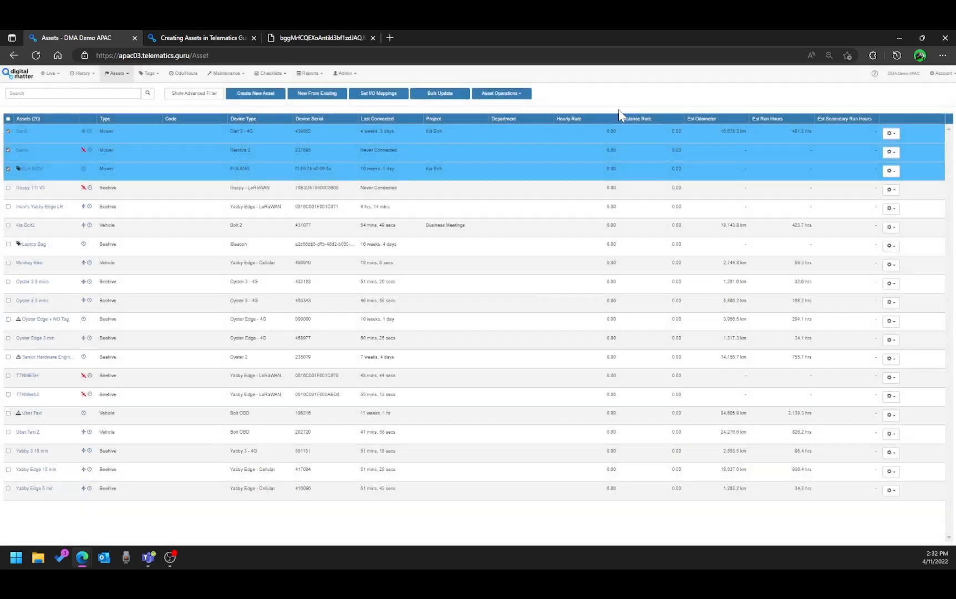
pyautogui.click(19, 133)
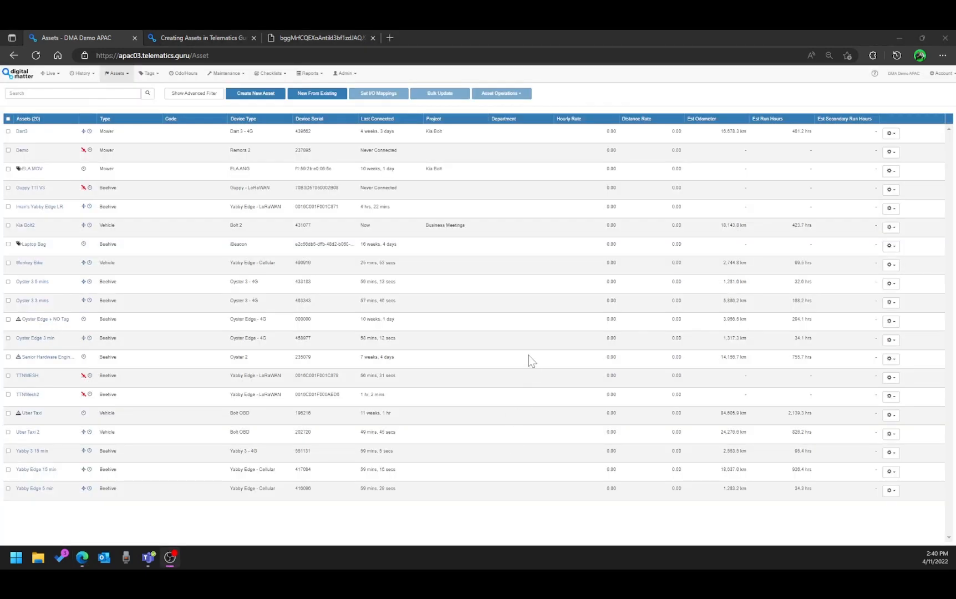
# Open the Bulk Import operations page and examine the sample asset import CSV image for its column layout.
pyautogui.click(347, 75)
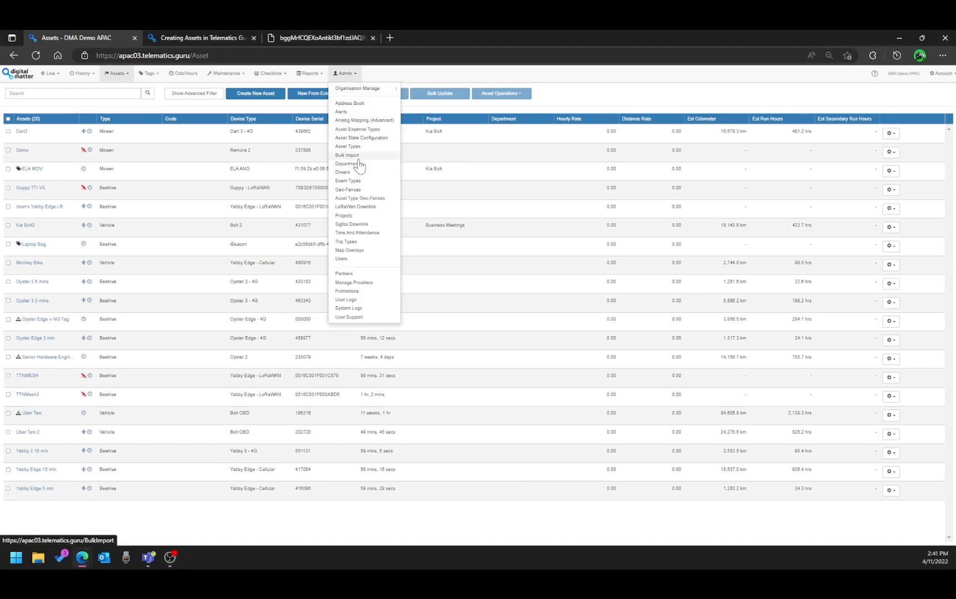
pyautogui.click(354, 156)
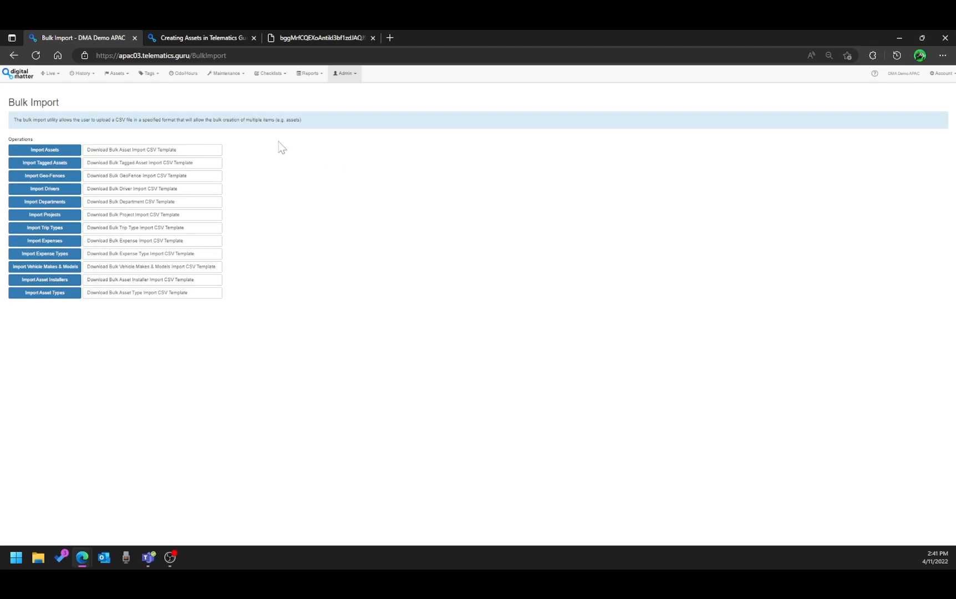
pyautogui.click(341, 35)
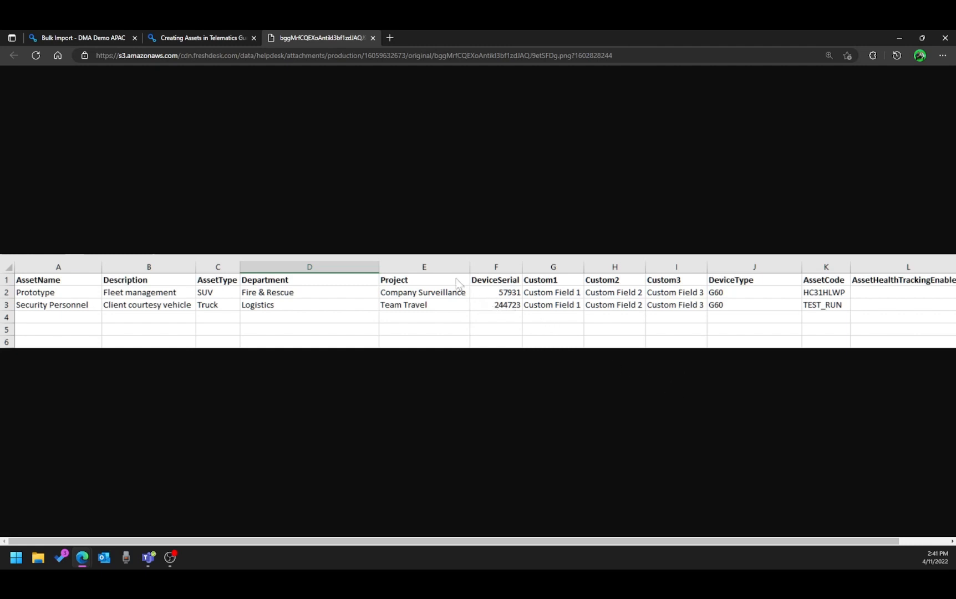
# Return to the asset list, open the Dart3 asset for editing and review its info and general fields.
pyautogui.click(87, 39)
pyautogui.click(114, 73)
pyautogui.click(124, 89)
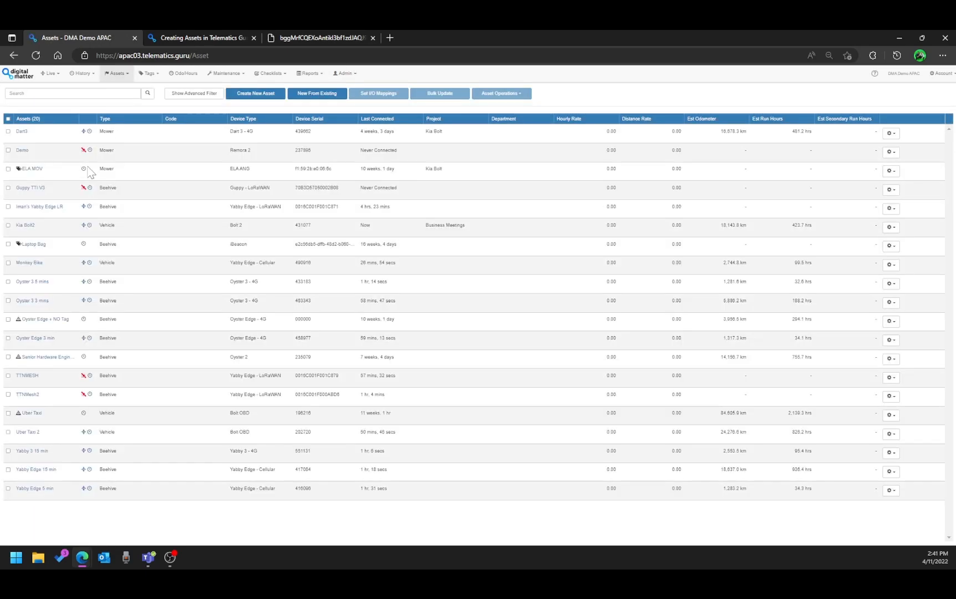
pyautogui.click(21, 131)
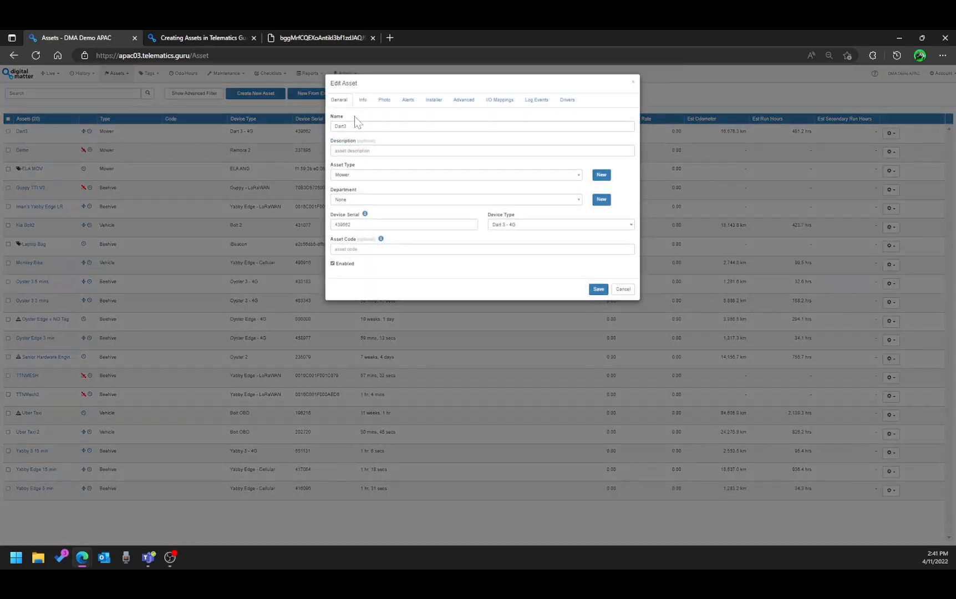
pyautogui.click(361, 105)
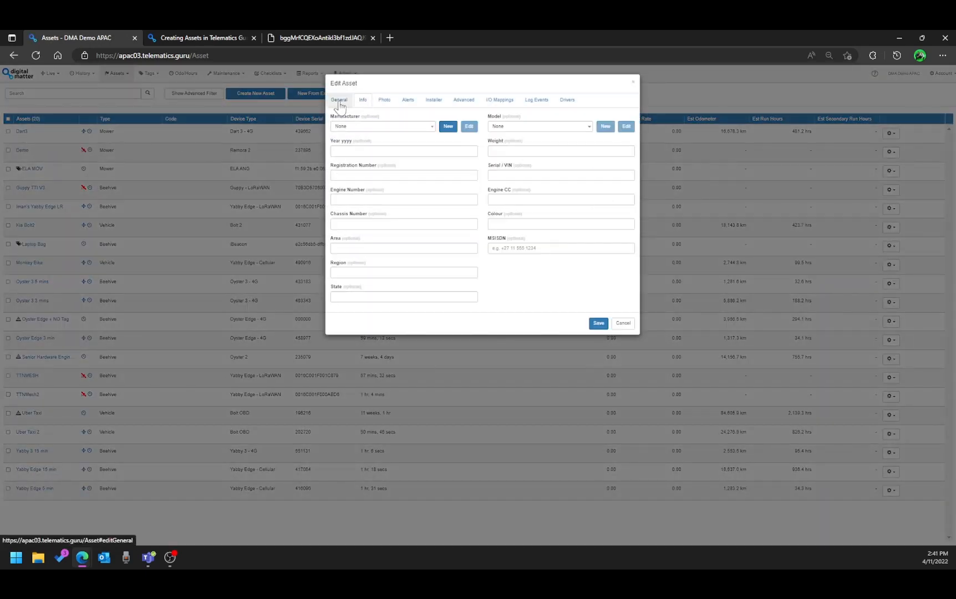
pyautogui.click(339, 100)
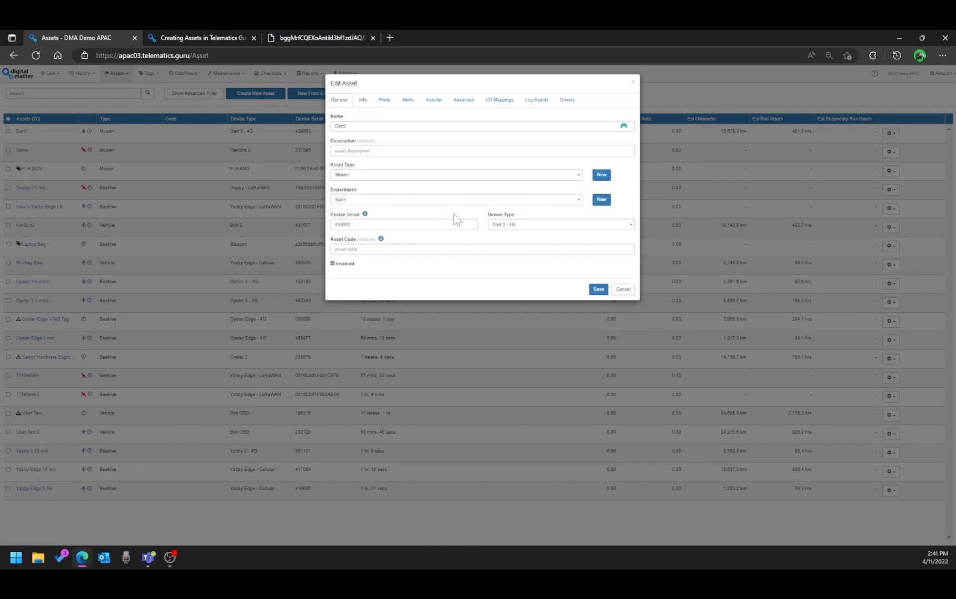